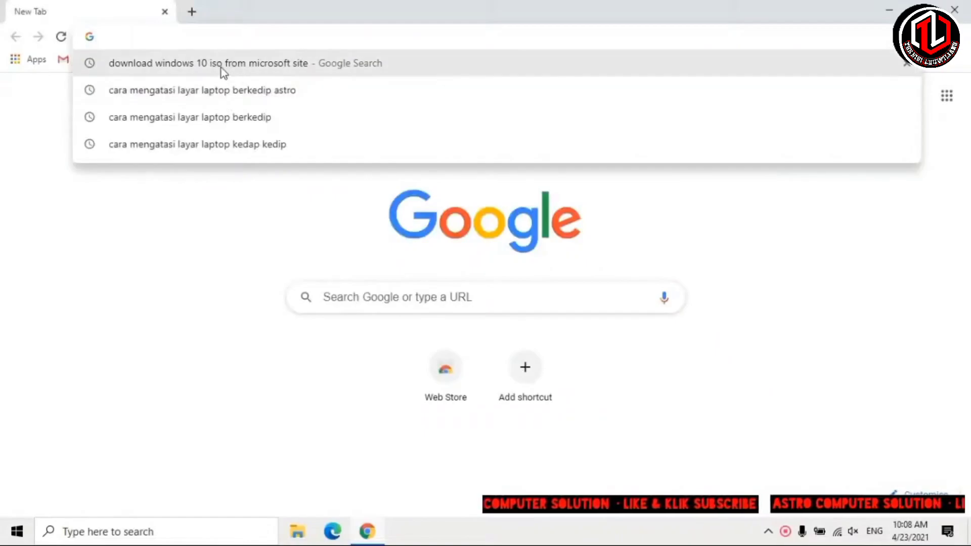
# Search Google for "download windows 10 iso from microsoft site" and open Microsoft's Download Windows 10 Disc Image (ISO File) result.
pyautogui.click(203, 70)
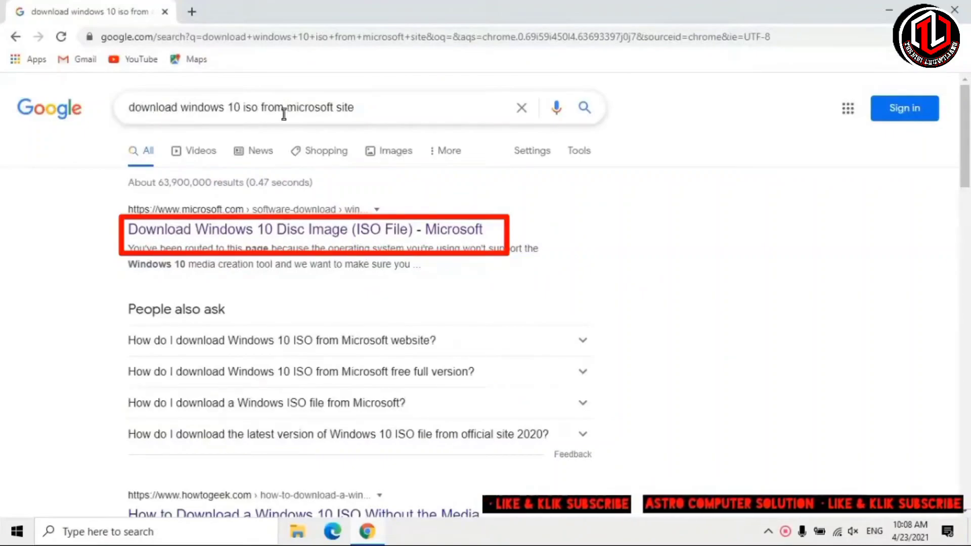
pyautogui.click(355, 109)
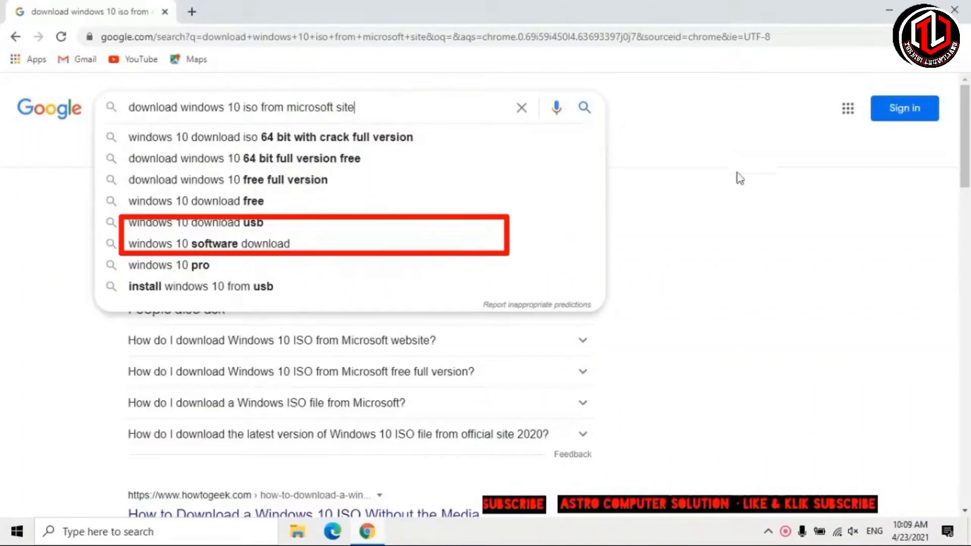
pyautogui.click(738, 200)
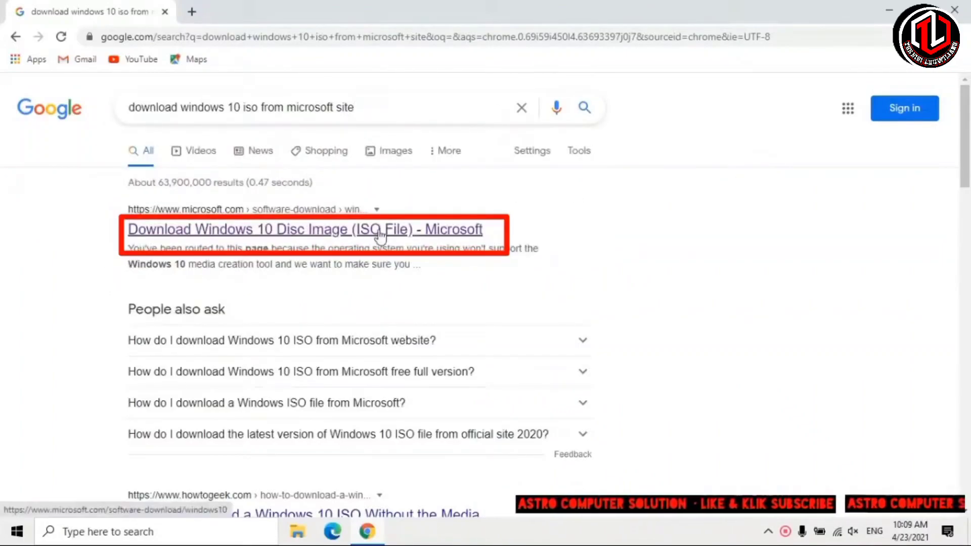
pyautogui.click(471, 236)
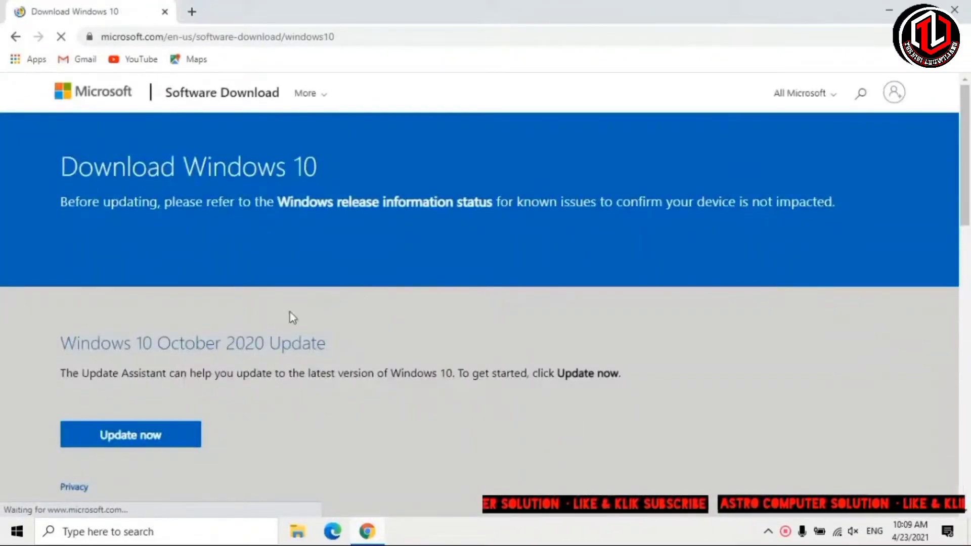
# Download and run the Windows 10 media creation tool, MediaCreationTool20H2.exe, and close the browser.
pyautogui.scroll(-6, 297, 343)
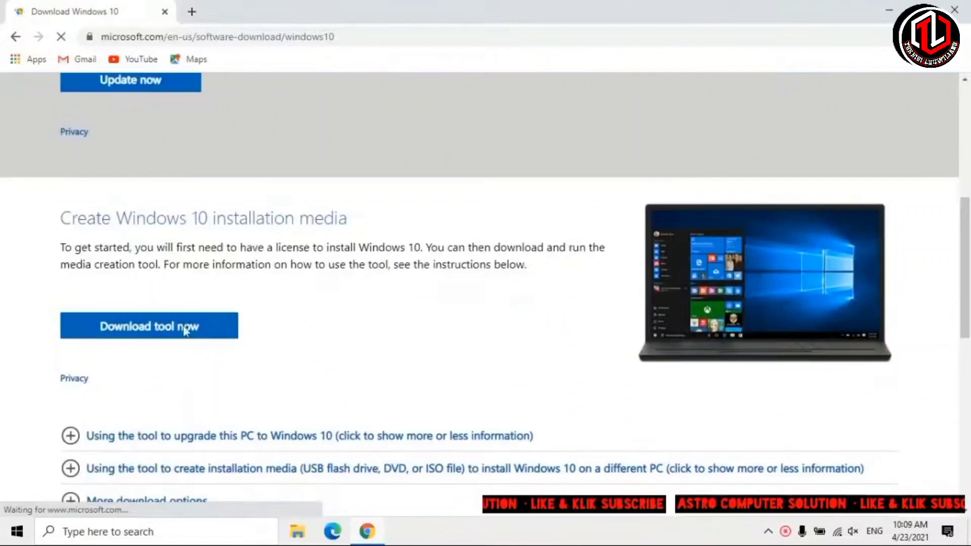
pyautogui.scroll(2, 238, 271)
pyautogui.scroll(-2, 212, 283)
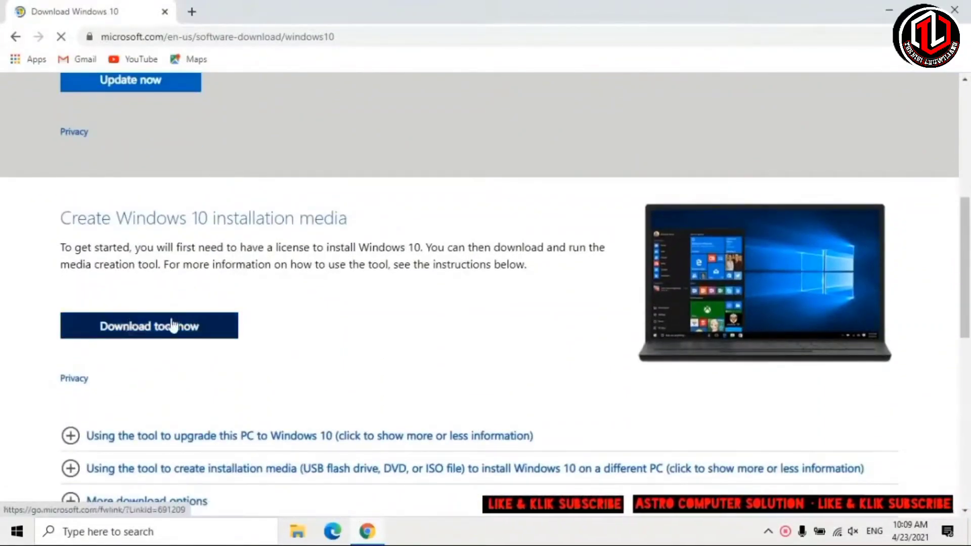
pyautogui.click(145, 334)
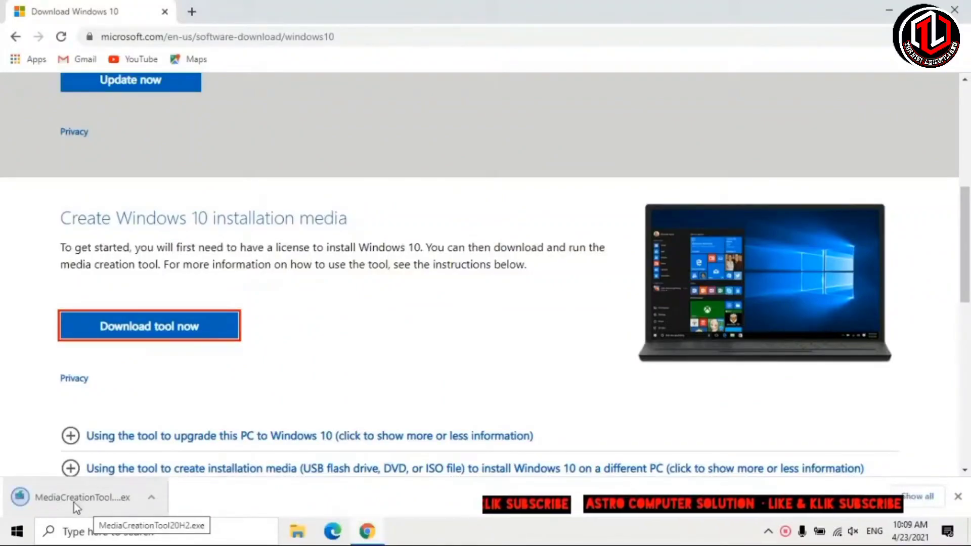
pyautogui.click(75, 500)
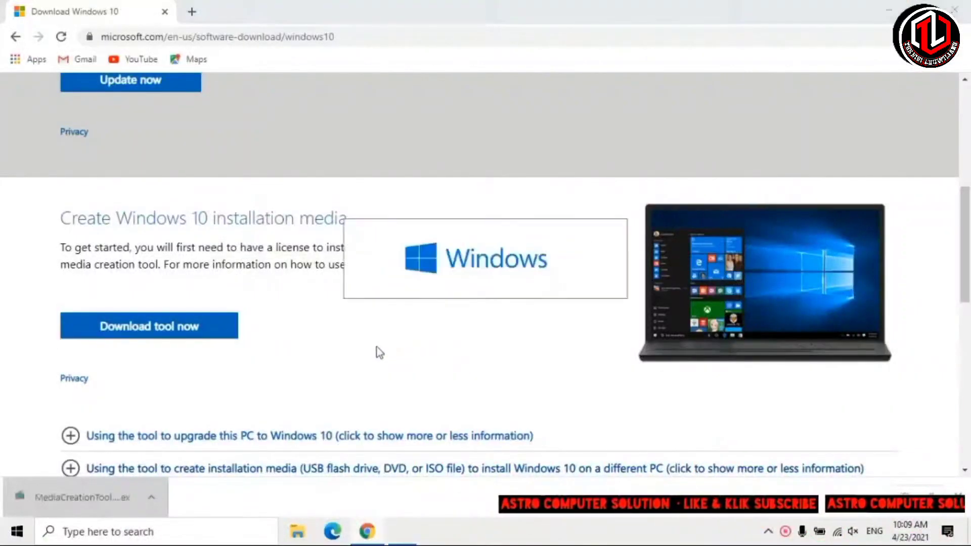
pyautogui.click(957, 7)
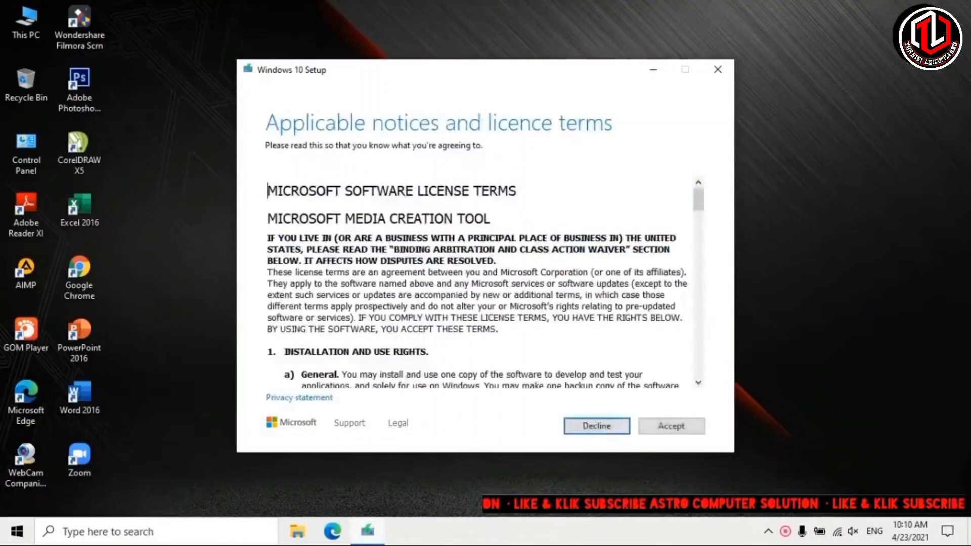
# Accept the licence terms and choose to create installation media (USB flash drive, DVD or ISO file) for another PC.
pyautogui.click(670, 429)
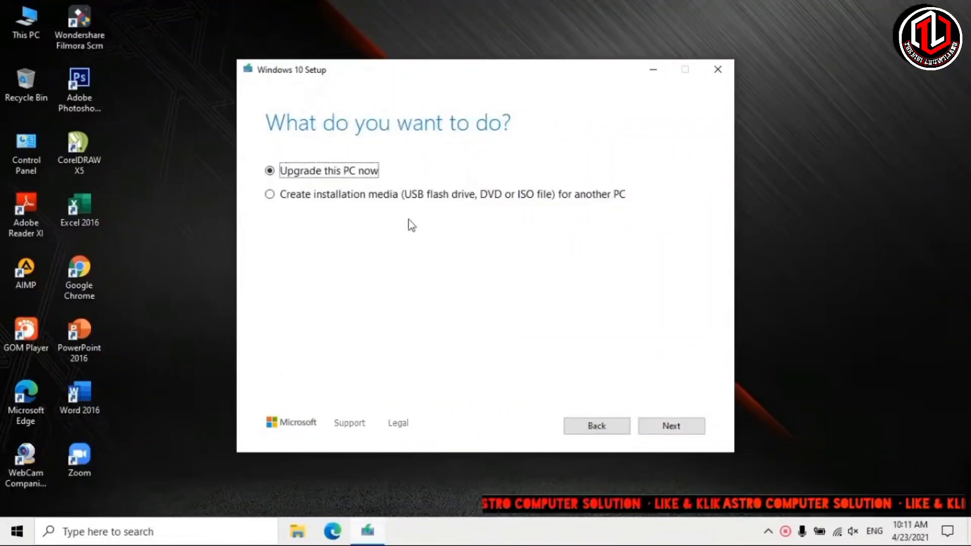
pyautogui.click(289, 198)
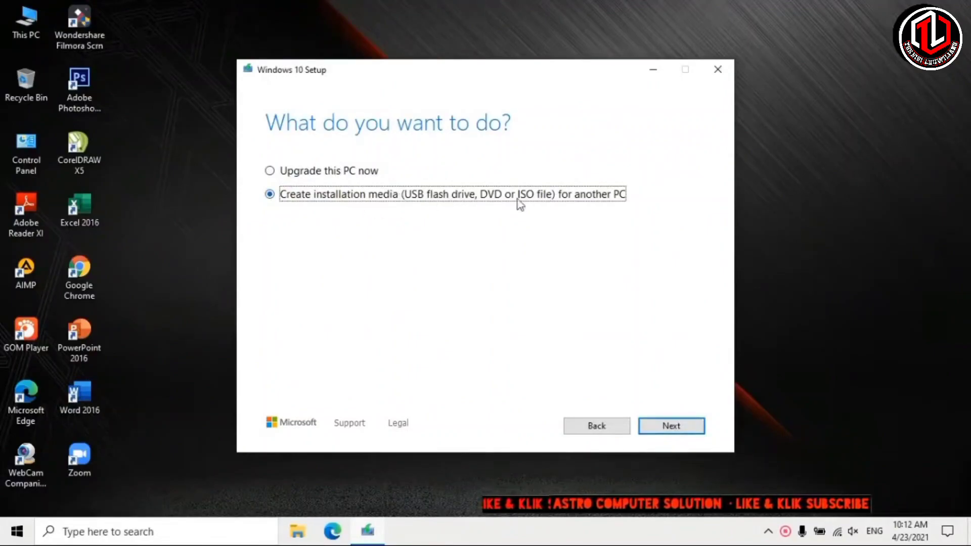
pyautogui.click(671, 427)
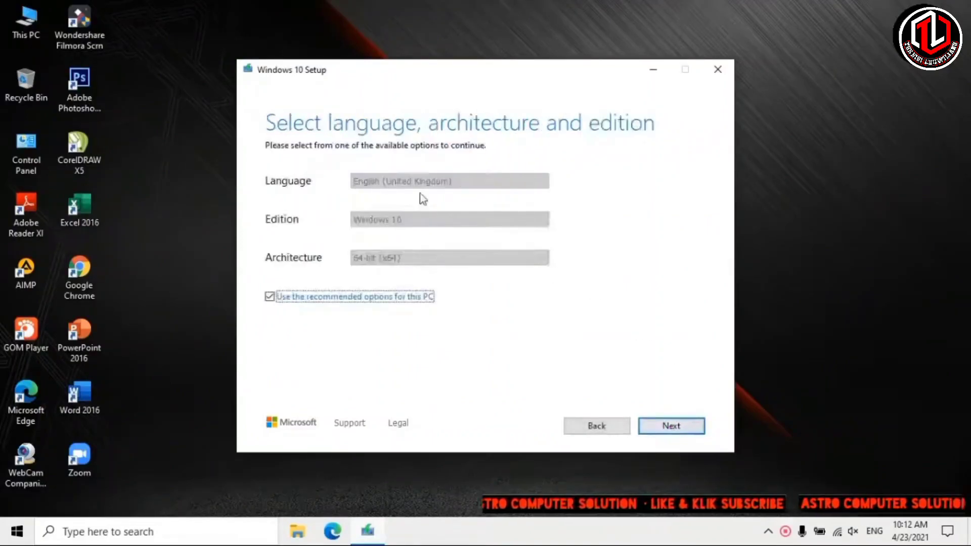
# Turn off the recommended options, review the available choices, and continue with English (United Kingdom), Windows 10 and 64-bit (x64).
pyautogui.click(269, 296)
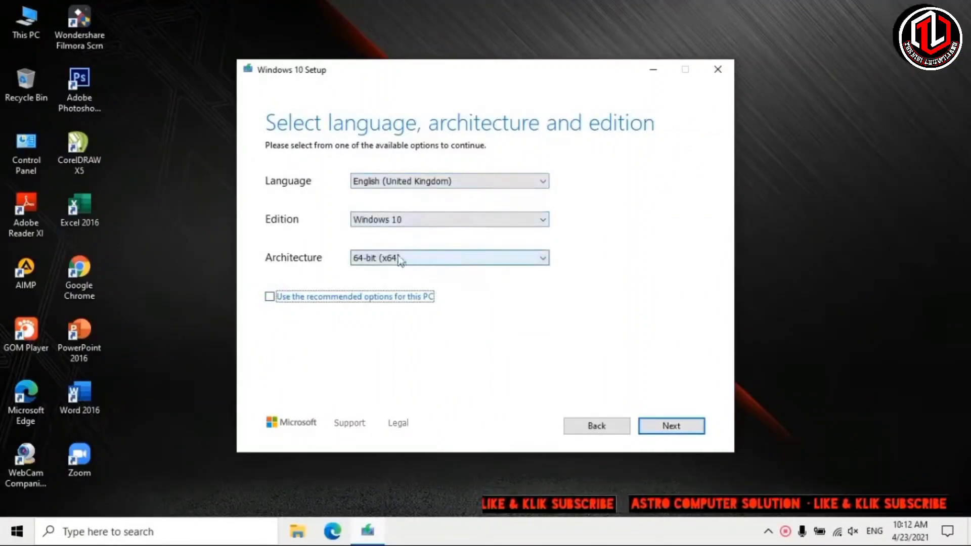
pyautogui.click(409, 219)
pyautogui.click(412, 219)
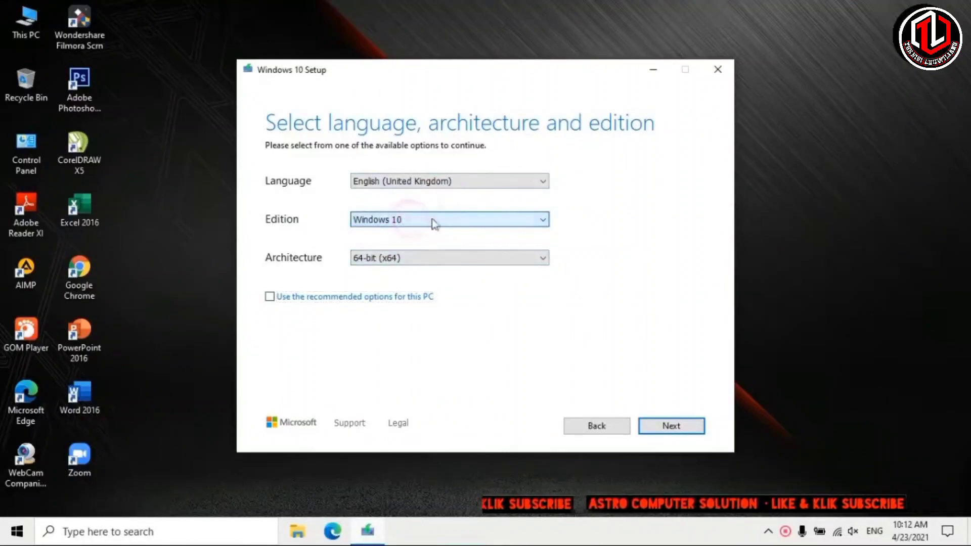
pyautogui.click(457, 181)
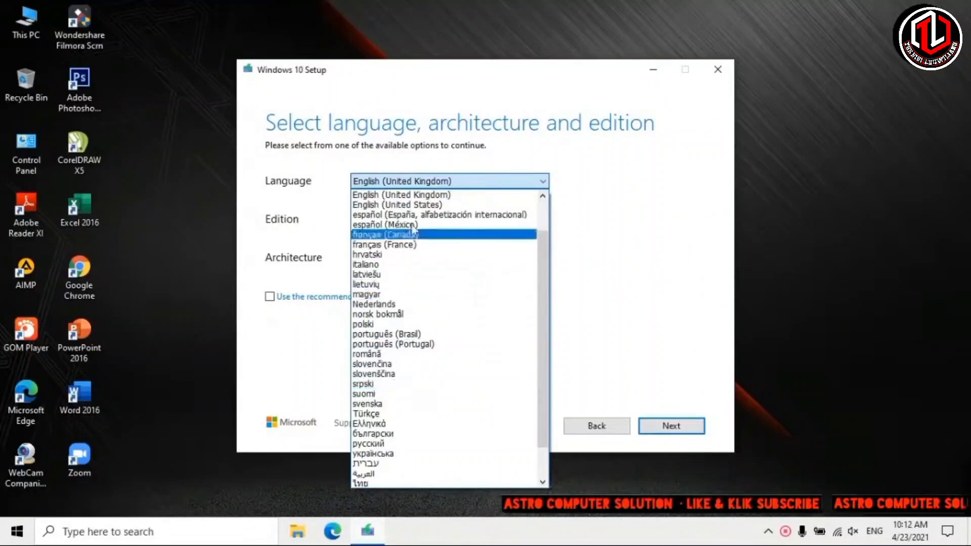
pyautogui.click(415, 186)
pyautogui.click(475, 257)
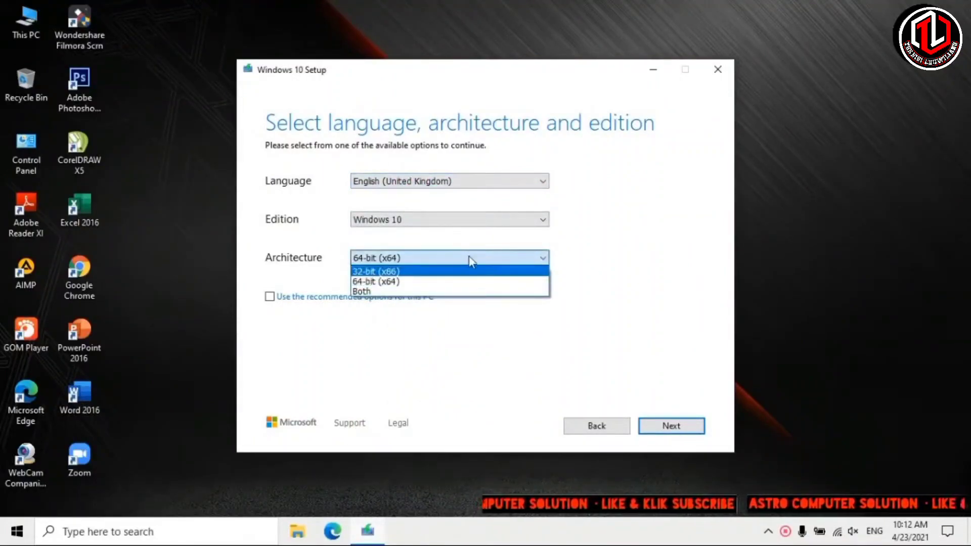
pyautogui.click(468, 257)
pyautogui.click(478, 257)
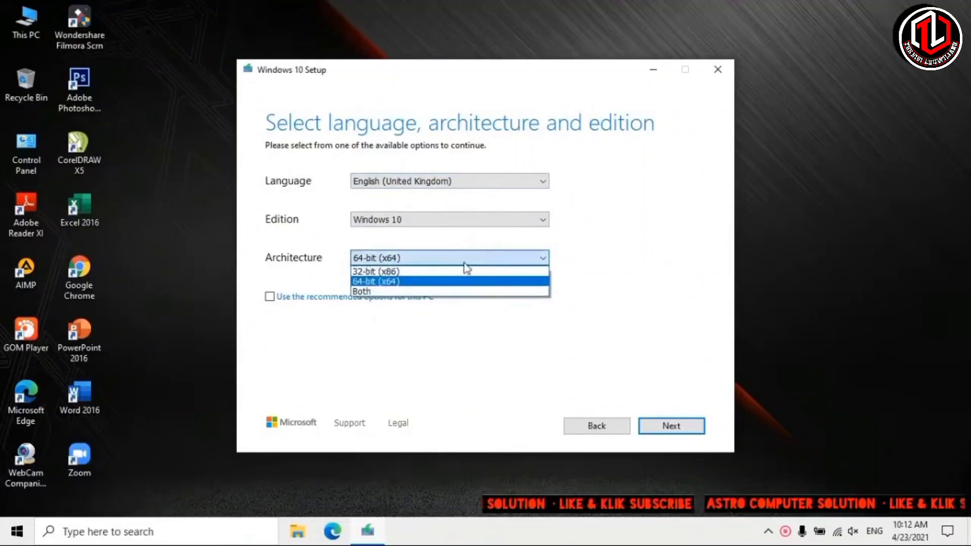
pyautogui.click(467, 258)
pyautogui.click(678, 427)
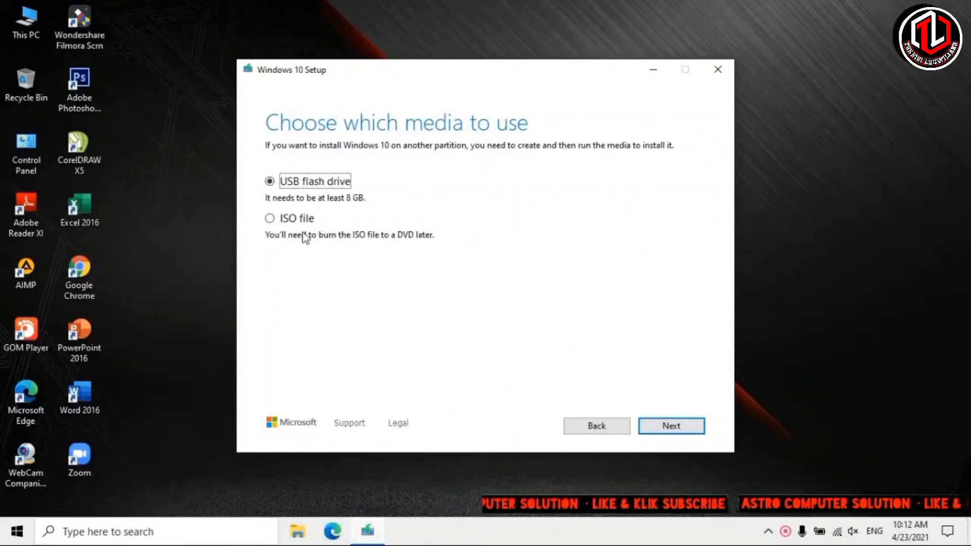
pyautogui.click(269, 218)
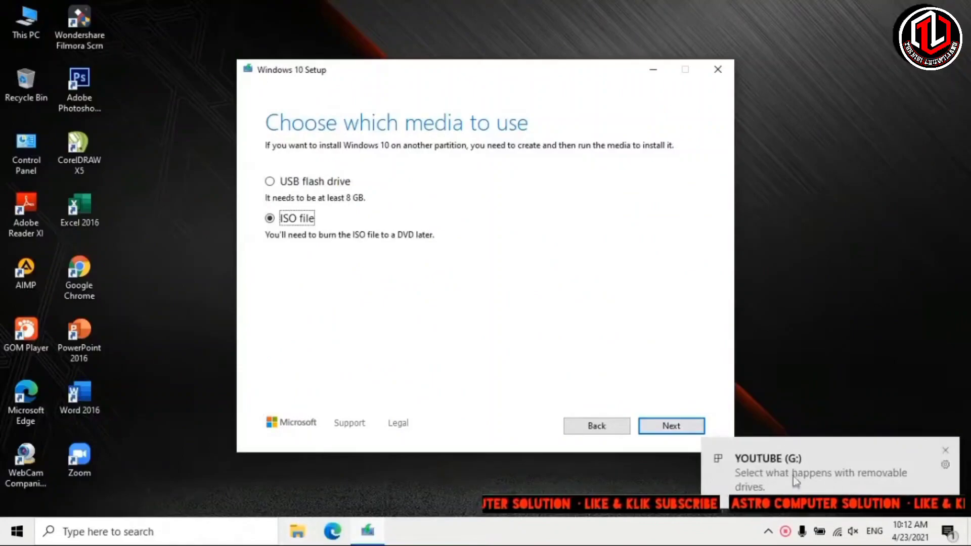
pyautogui.click(247, 523)
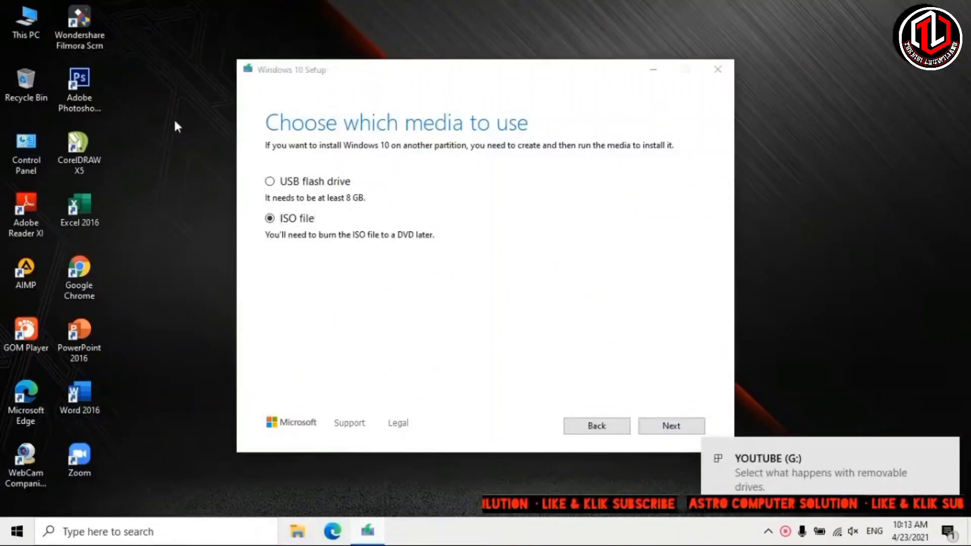
pyautogui.click(297, 531)
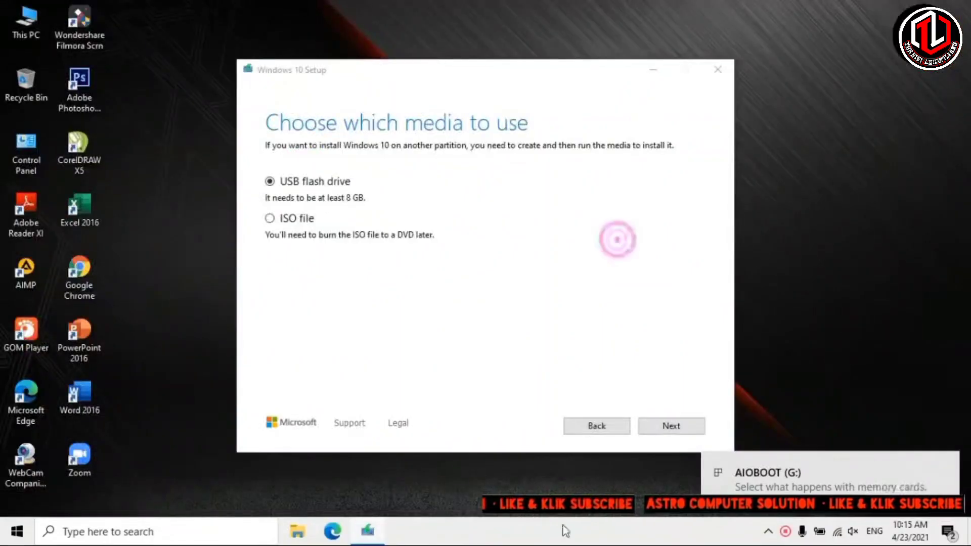
# Open This PC in File Explorer and check the connected removable drive AIOBOOT (G:).
pyautogui.press('super+e')
pyautogui.click(48, 197)
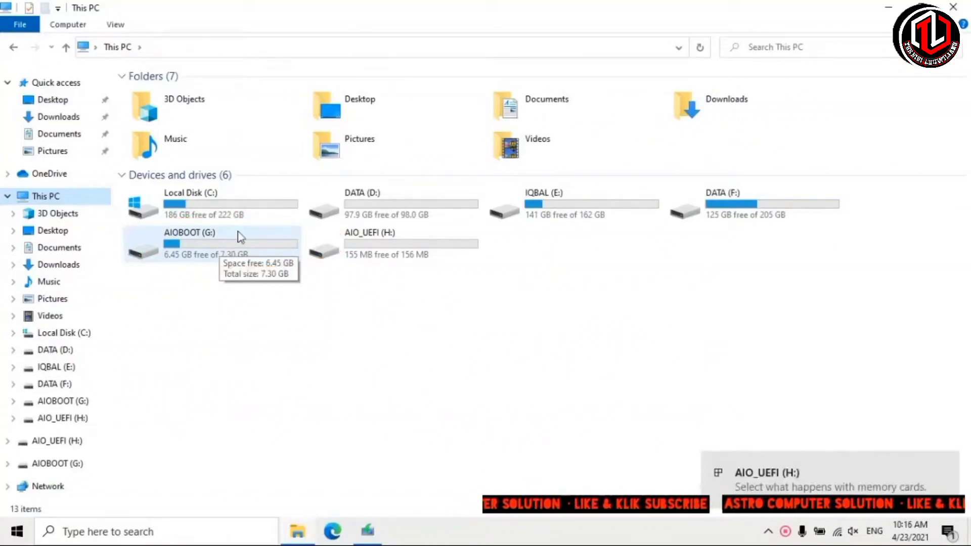
pyautogui.click(220, 245)
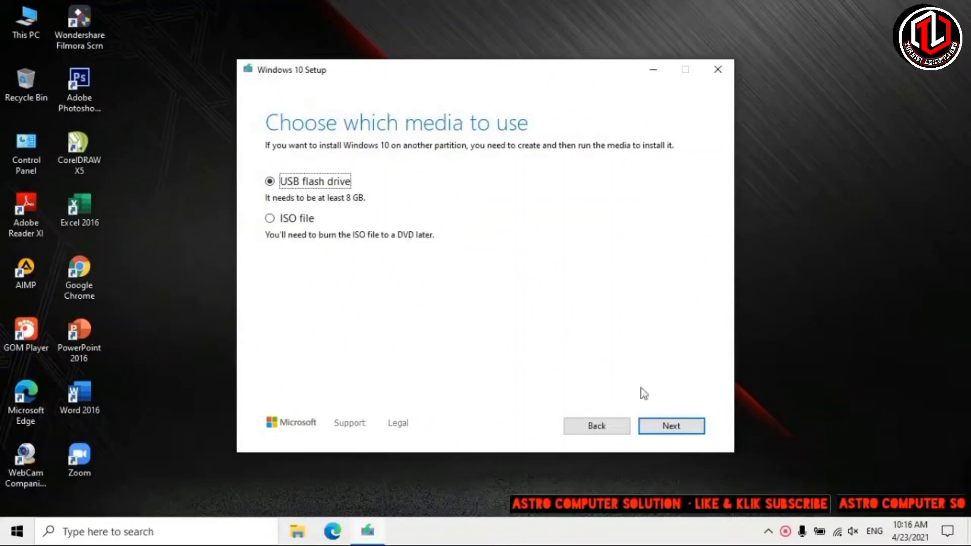
# Continue with USB flash drive as the media, and confirm the removable drive selection to start downloading Windows 10.
pyautogui.click(677, 431)
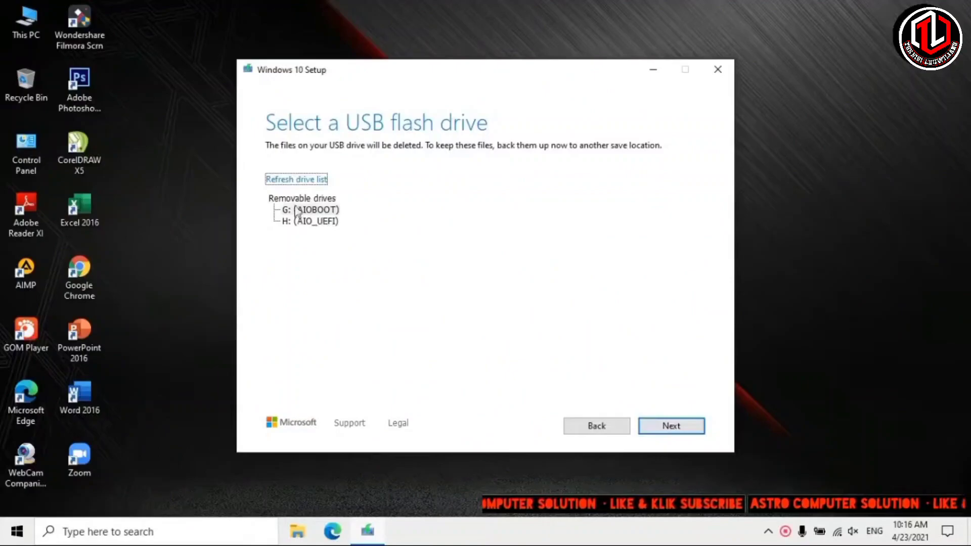
pyautogui.click(674, 425)
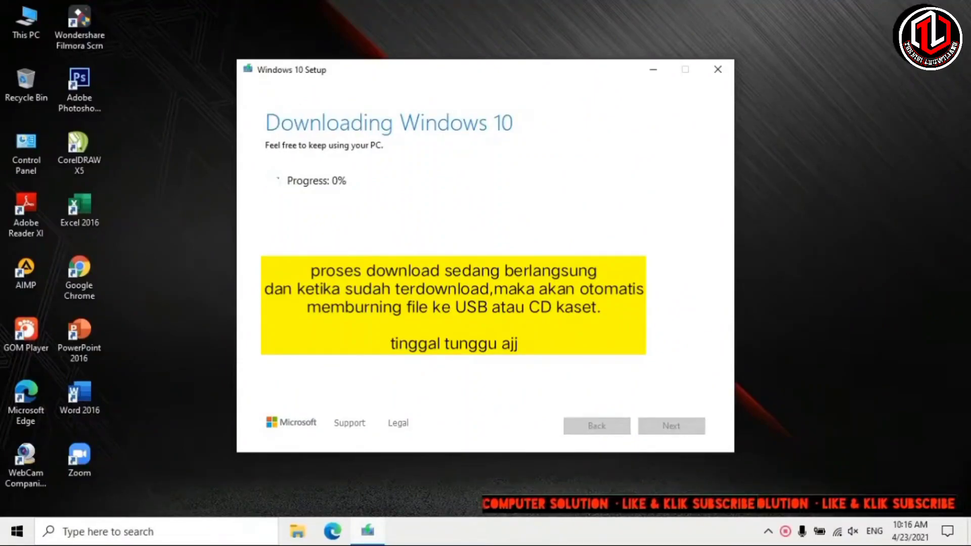
# Check the current Wi-Fi connection in the list of available networks and close the list.
pyautogui.click(838, 533)
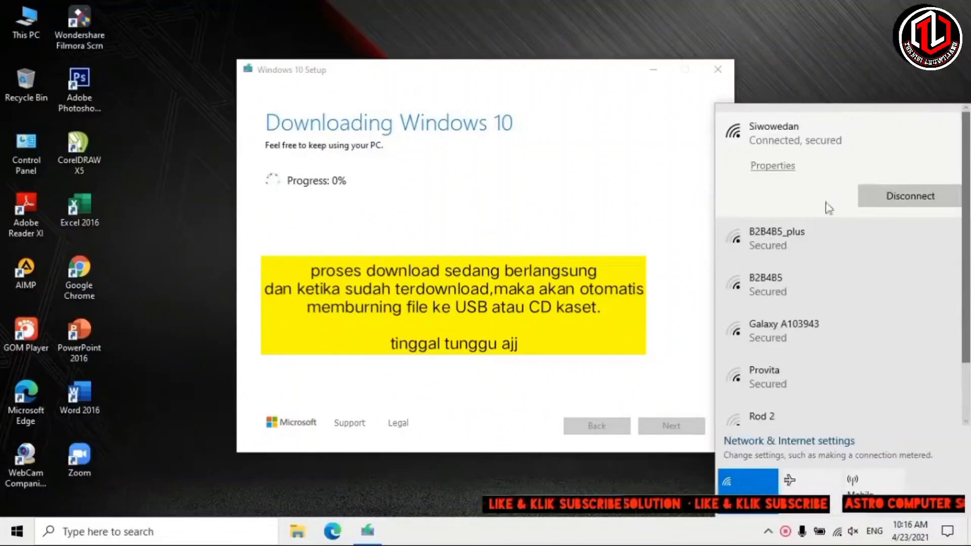
pyautogui.click(865, 80)
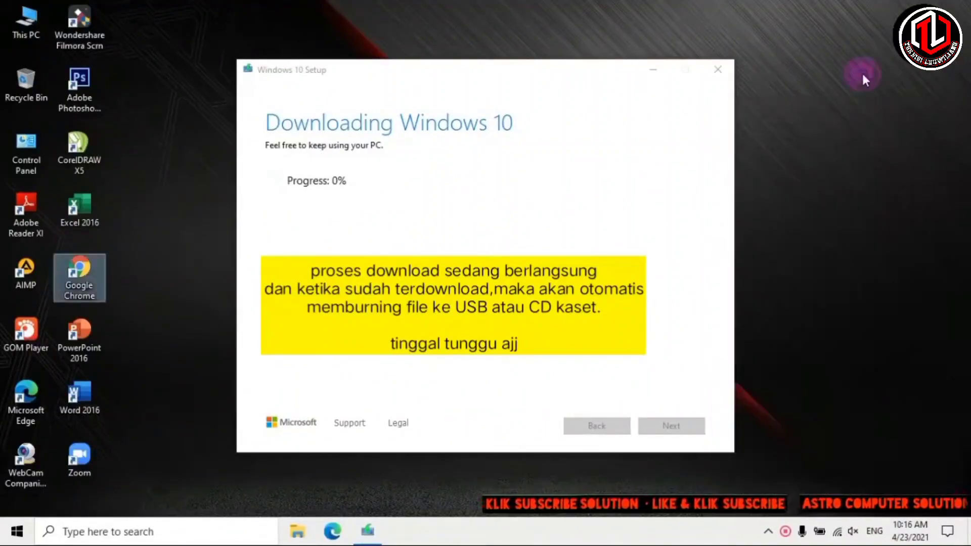